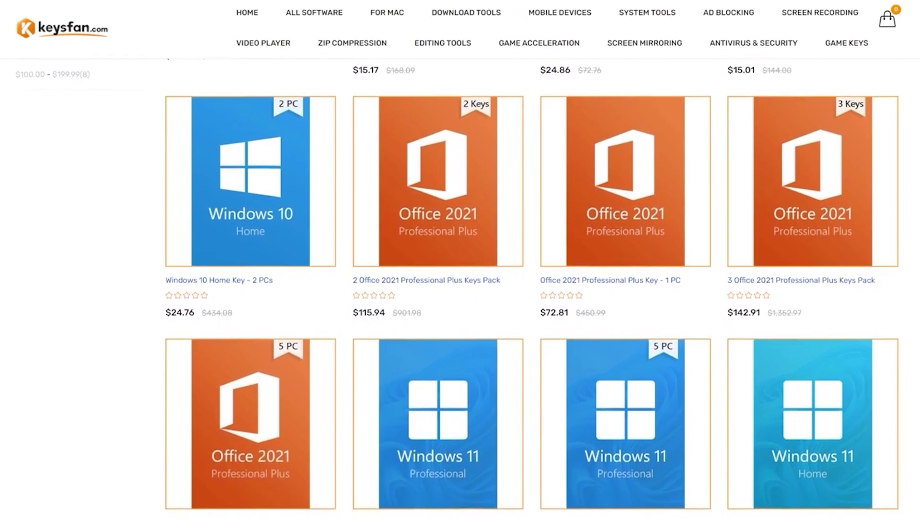
pyautogui.scroll(2, 417, 189)
# - Open the $15.17 Windows 10 Professional Key product page on Keysfan.com
pyautogui.click(417, 185)
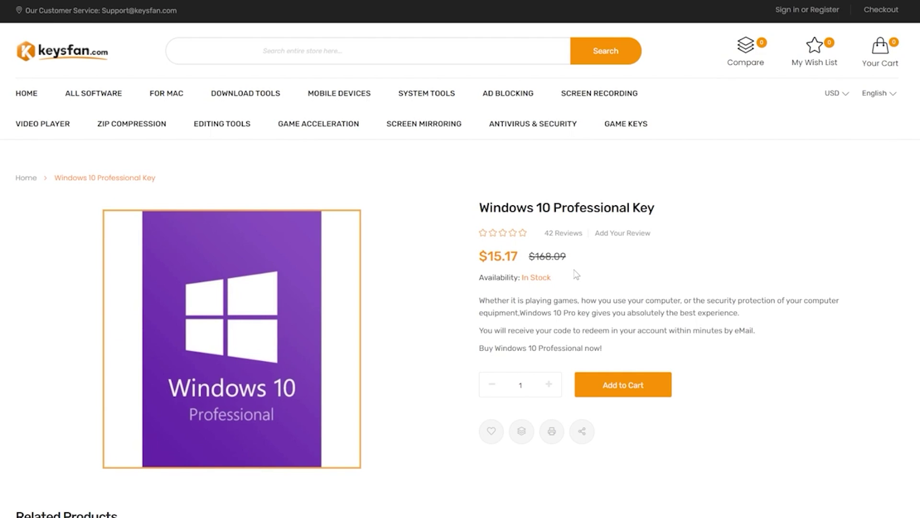
# - Add the key to the cart, apply coupon TB50 for 50% off, and proceed to checkout
pyautogui.click(623, 385)
pyautogui.click(537, 349)
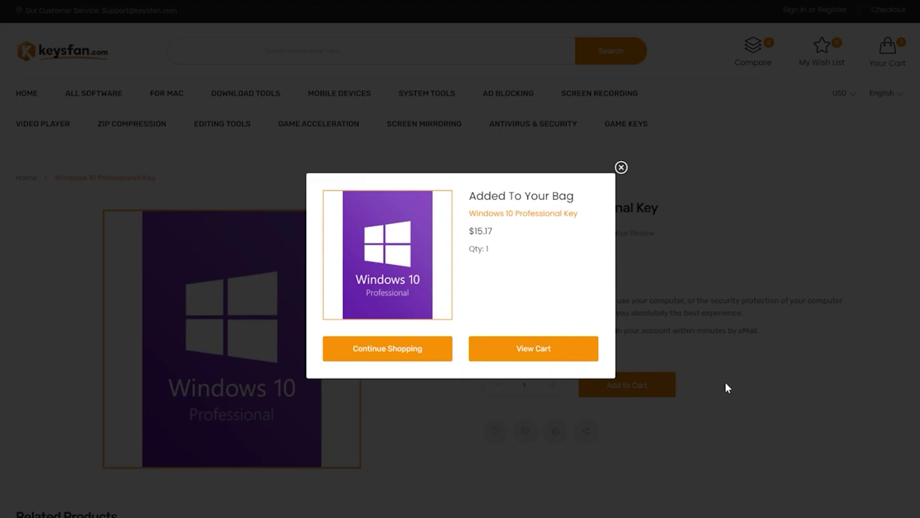
pyautogui.click(757, 365)
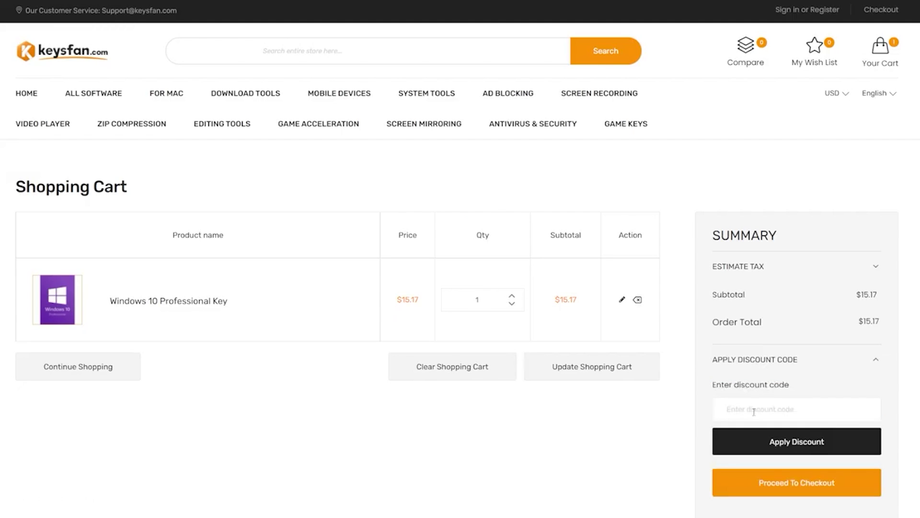
pyautogui.click(753, 408)
pyautogui.write('TB50')
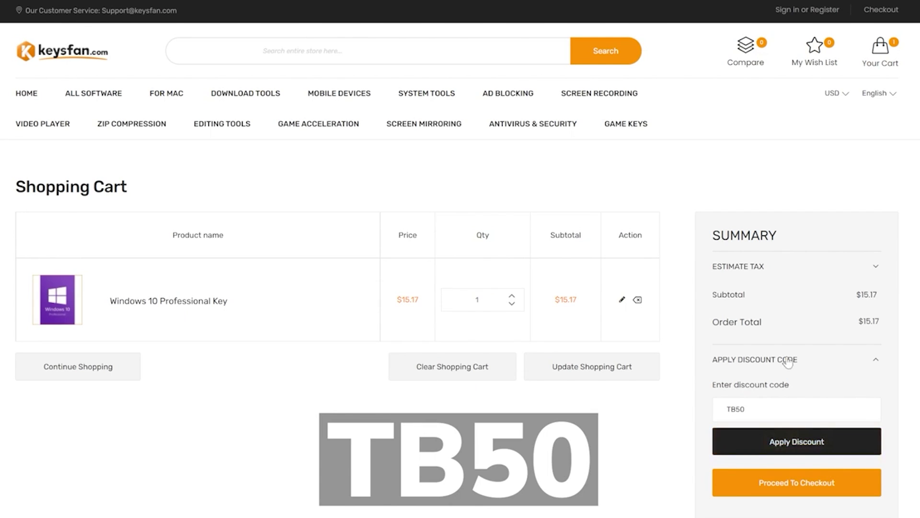
pyautogui.press('Return')
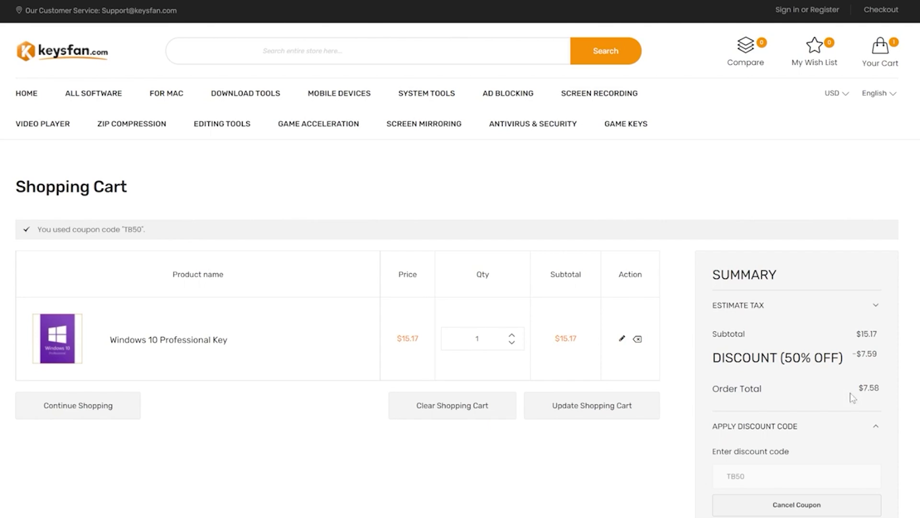
pyautogui.scroll(-1, 834, 400)
pyautogui.click(795, 505)
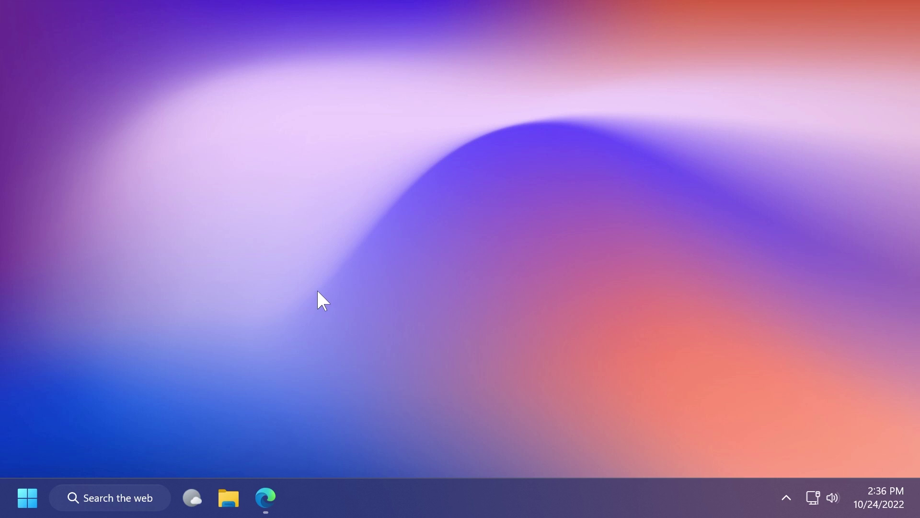
# - Bring up Edge on the GitHub ViVe releases page listing ViVeTool v0.3.2 assets
pyautogui.click(265, 496)
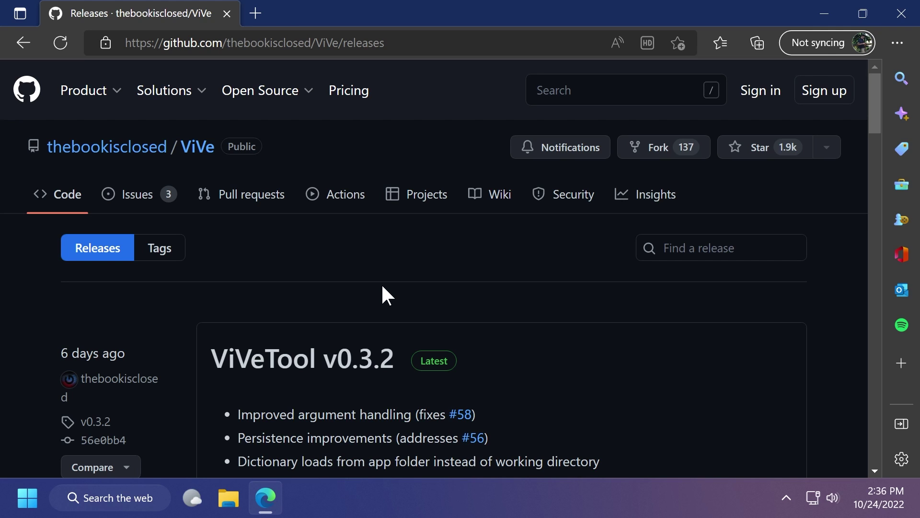
pyautogui.scroll(-5, 381, 282)
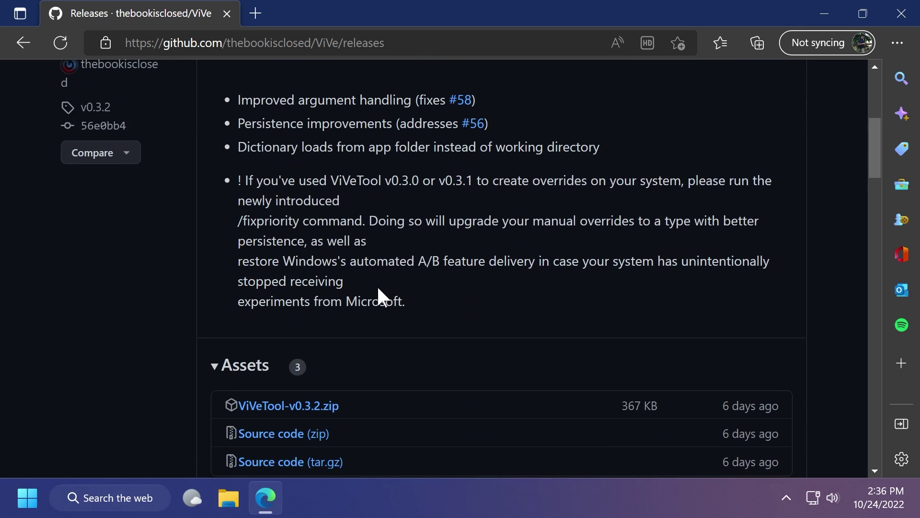
# - Download the ViVeTool v0.3.2 zip and start Extract all, browsing into C:\Windows
pyautogui.click(319, 412)
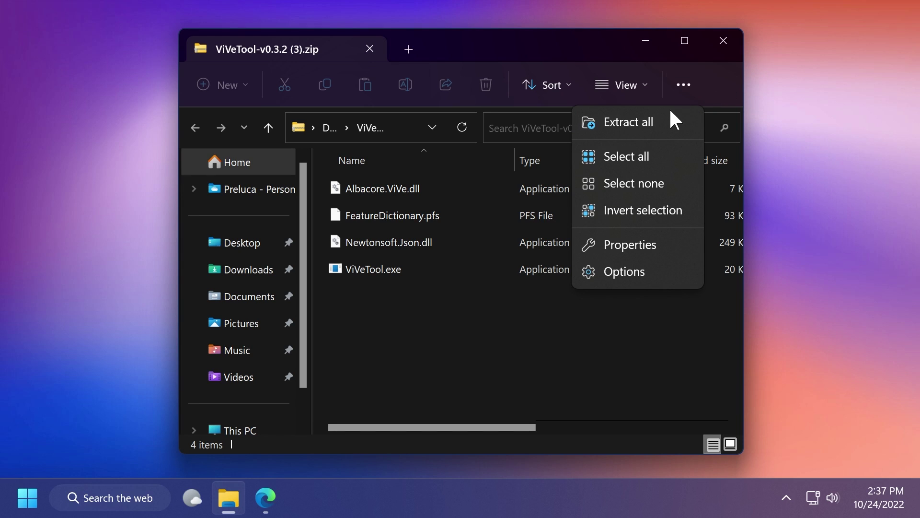
pyautogui.click(628, 124)
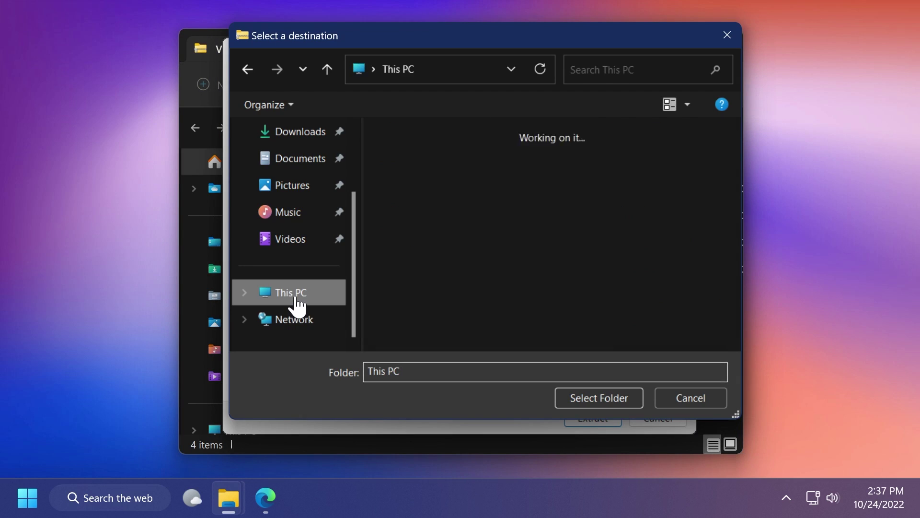
pyautogui.click(295, 292)
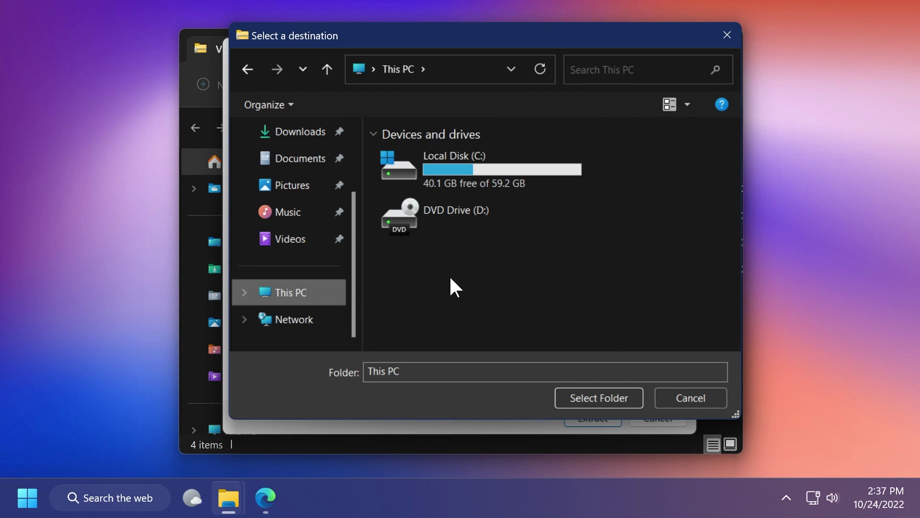
pyautogui.doubleClick(473, 170)
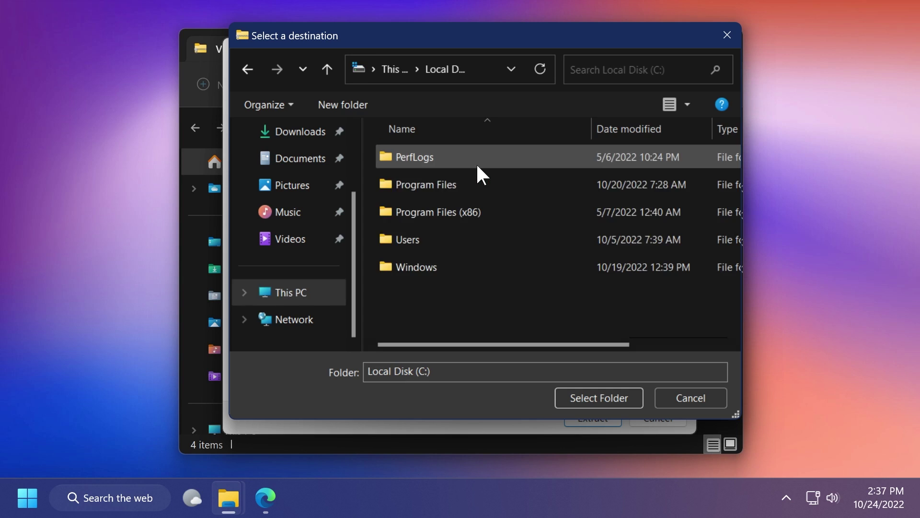
pyautogui.doubleClick(452, 266)
pyautogui.scroll(-10, 447, 222)
pyautogui.scroll(-10, 446, 222)
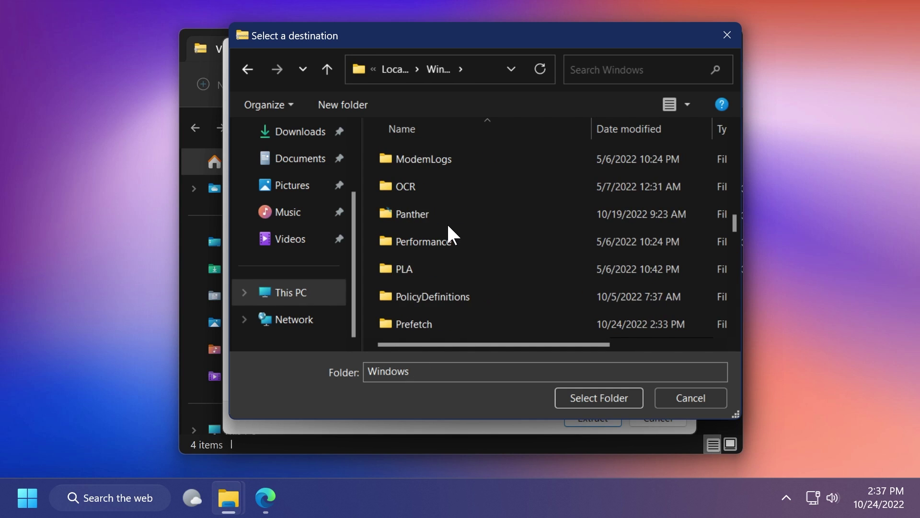
# - Extract the ViVeTool files into System32, granting administrator permission for each copy
pyautogui.click(435, 242)
pyautogui.click(599, 398)
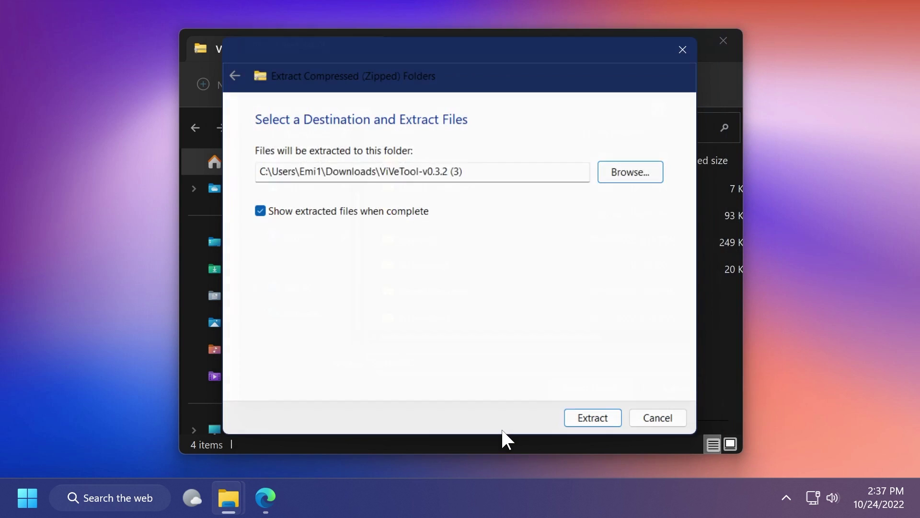
pyautogui.click(583, 417)
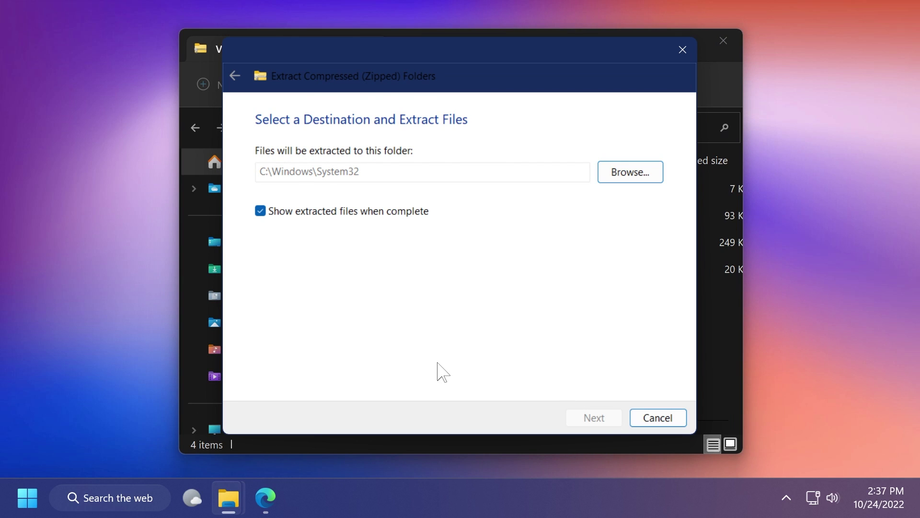
pyautogui.click(410, 245)
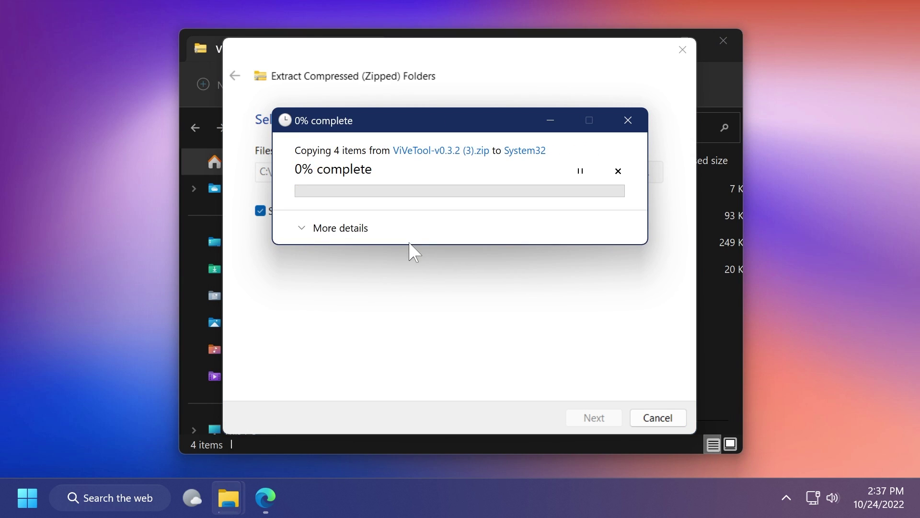
pyautogui.click(413, 245)
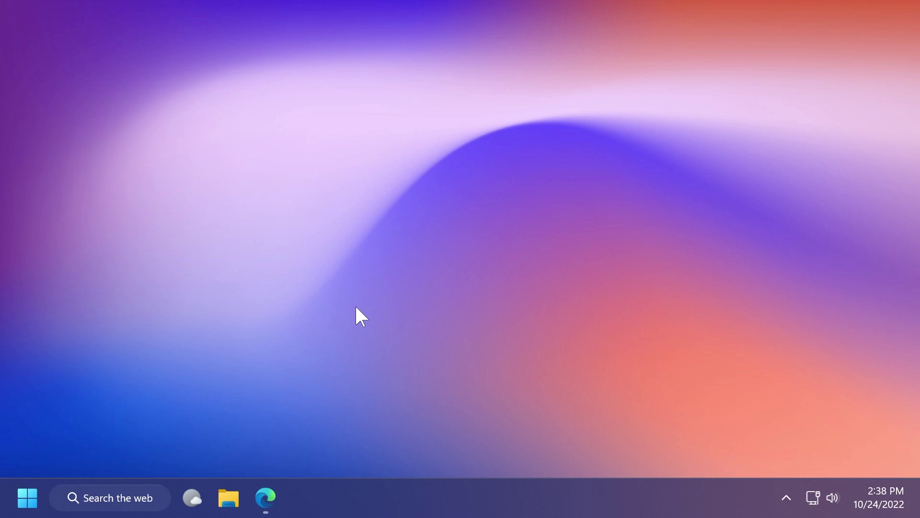
# - Run vivetool /enable /id:26008830 in an administrator Command Prompt, then exit it
pyautogui.click(140, 489)
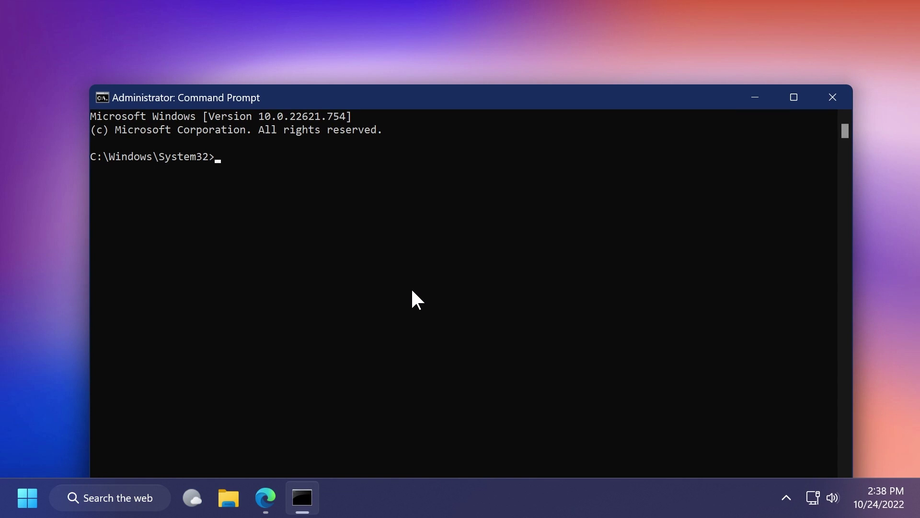
pyautogui.write('vivetool /enable /id:26008830')
pyautogui.press('Return')
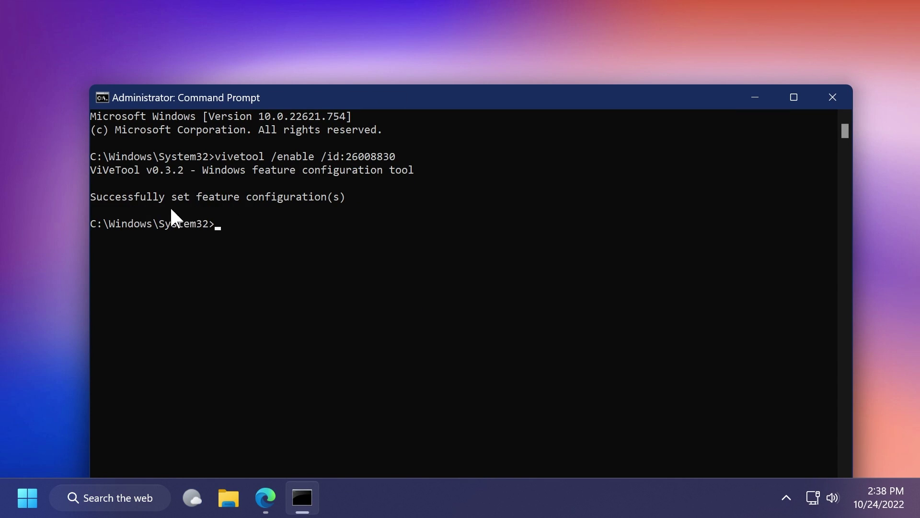
pyautogui.write('exit')
pyautogui.press('Return')
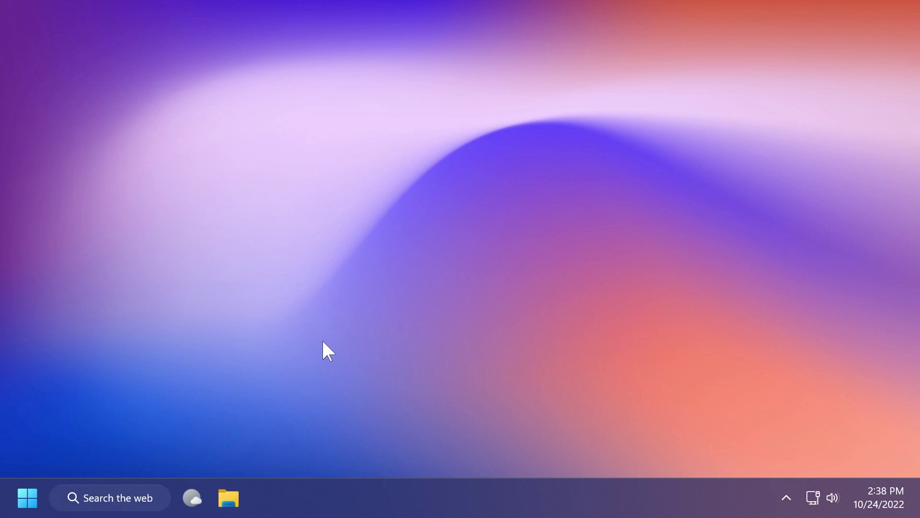
# - Open Registry Editor at HKCU\Software\Microsoft\Windows\CurrentVersion\Explorer and add a new DWORD value
pyautogui.click(151, 497)
pyautogui.write('reg')
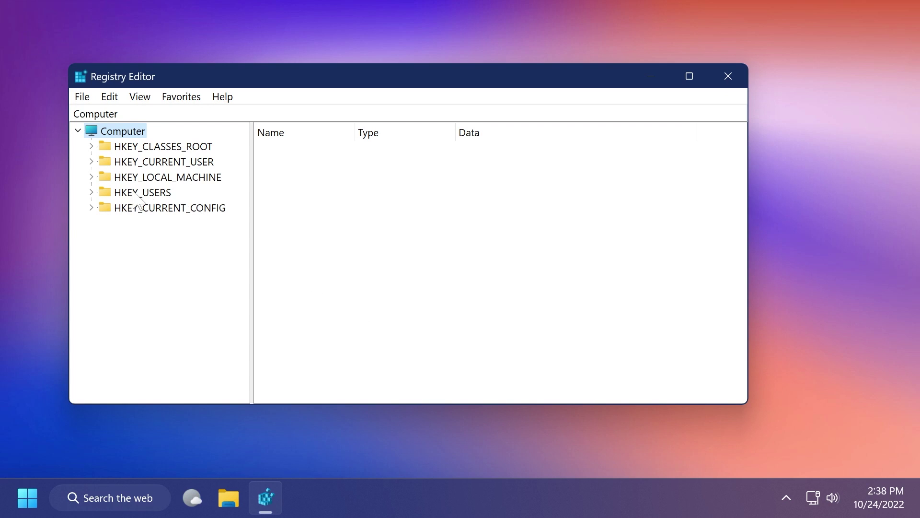
pyautogui.click(93, 162)
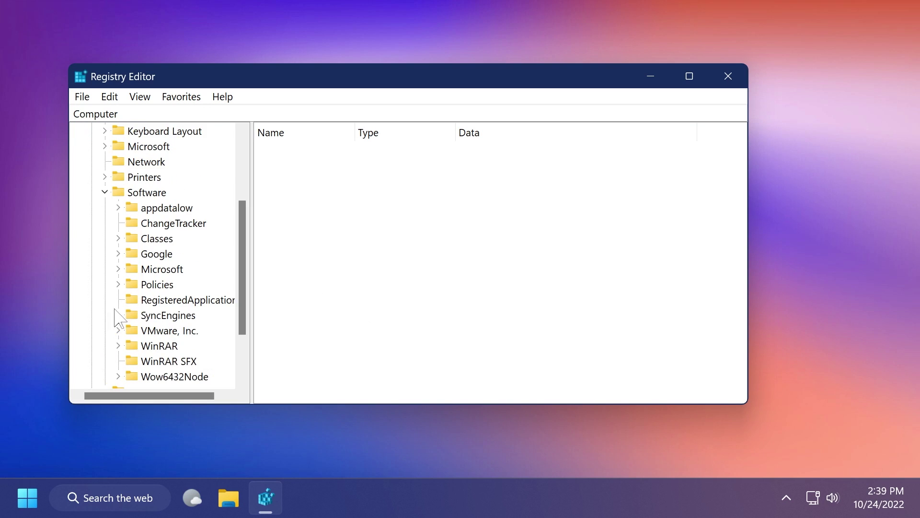
pyautogui.scroll(-5, 175, 258)
pyautogui.scroll(-5, 175, 259)
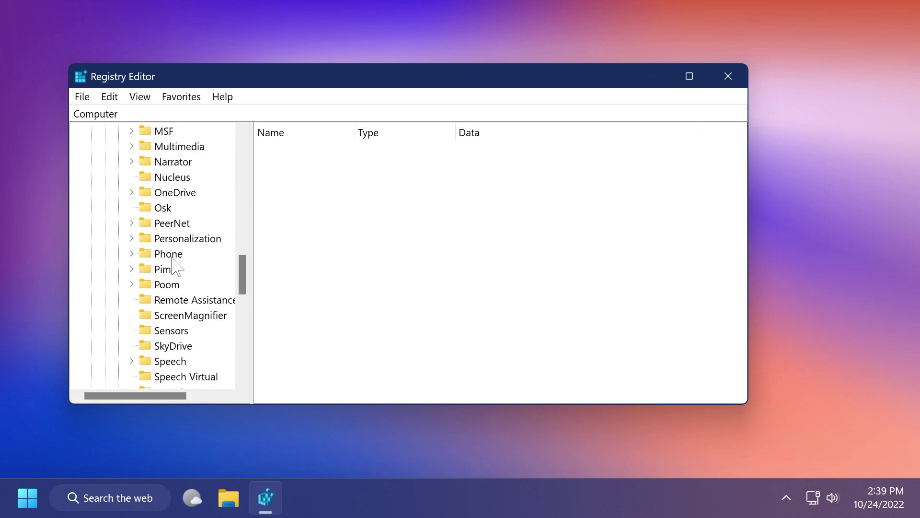
pyautogui.scroll(-5, 175, 259)
pyautogui.scroll(-4, 165, 270)
pyautogui.click(146, 254)
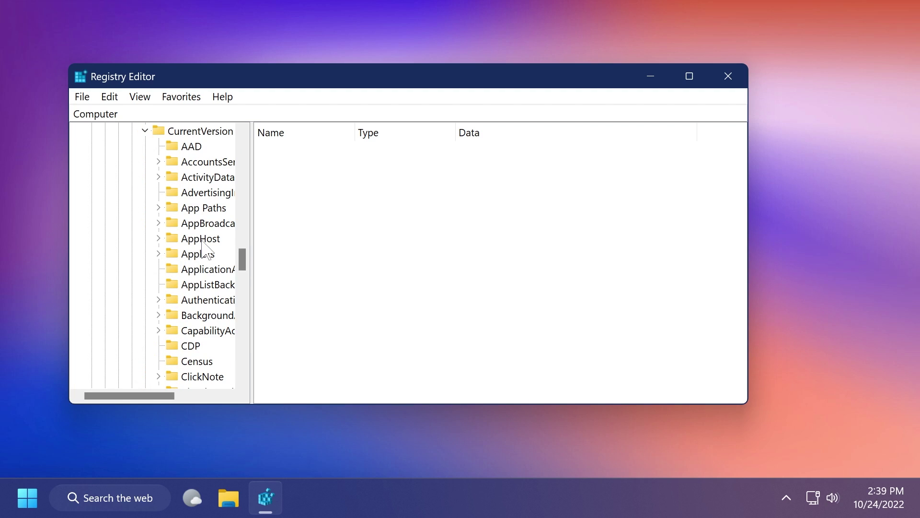
pyautogui.scroll(-5, 205, 244)
pyautogui.scroll(-4, 207, 216)
pyautogui.scroll(-3, 208, 215)
pyautogui.scroll(5, 208, 216)
pyautogui.click(199, 161)
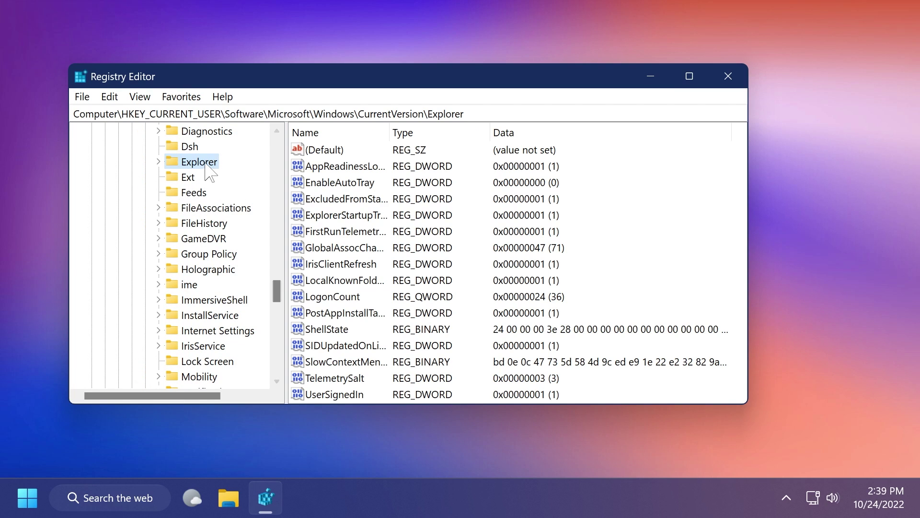
pyautogui.rightClick(658, 185)
pyautogui.moveTo(689, 187)
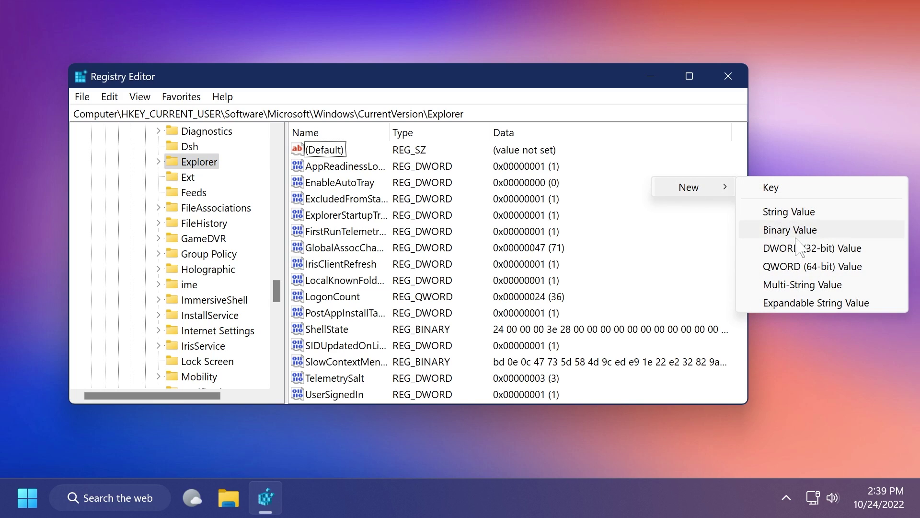
pyautogui.click(798, 248)
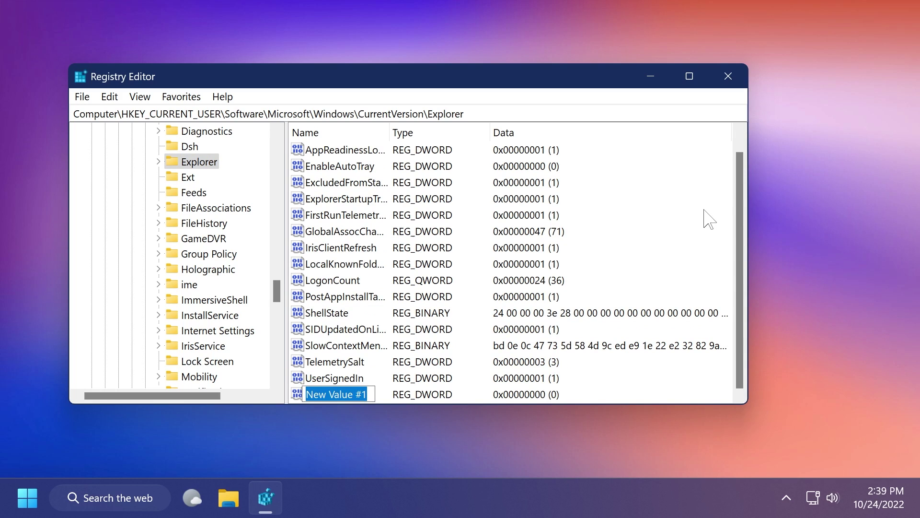
pyautogui.write('TabletPostureTaskbar')
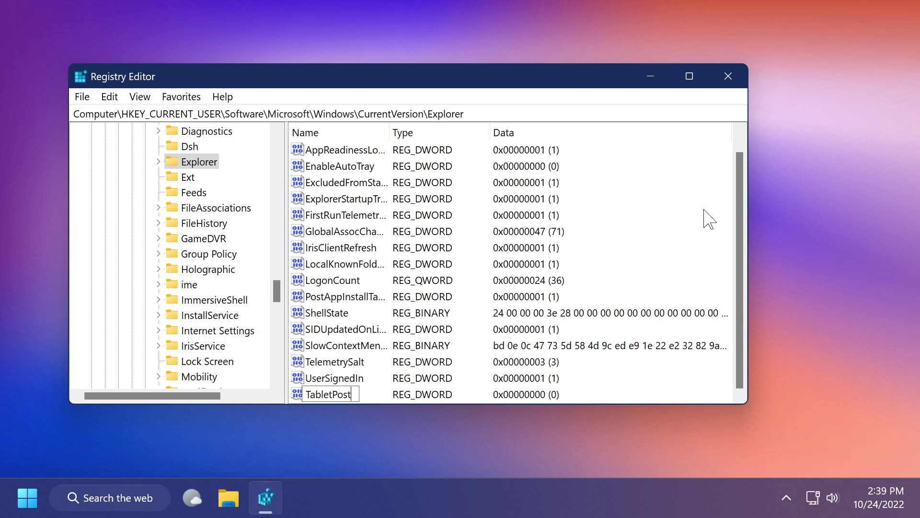
# - Name the new DWORD TabletPostureTaskbar and set its value data to 1
pyautogui.press('Return')
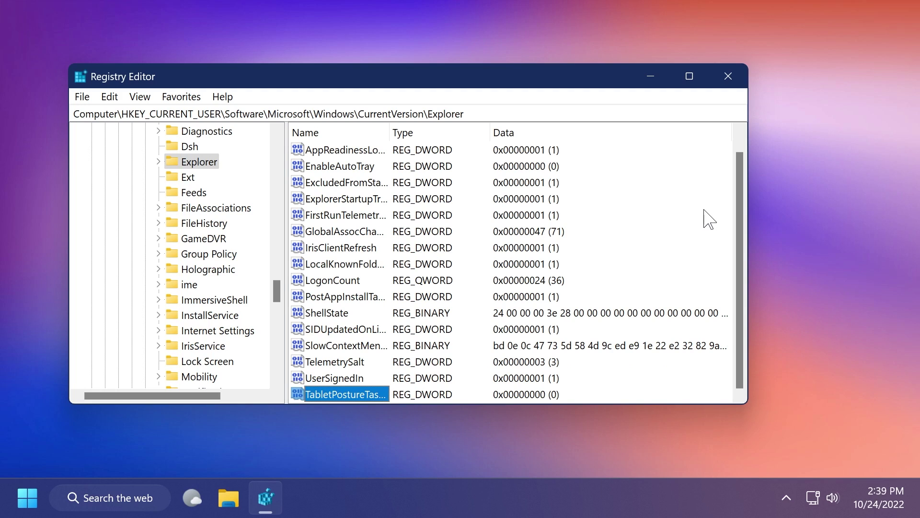
pyautogui.doubleClick(349, 403)
pyautogui.write('1')
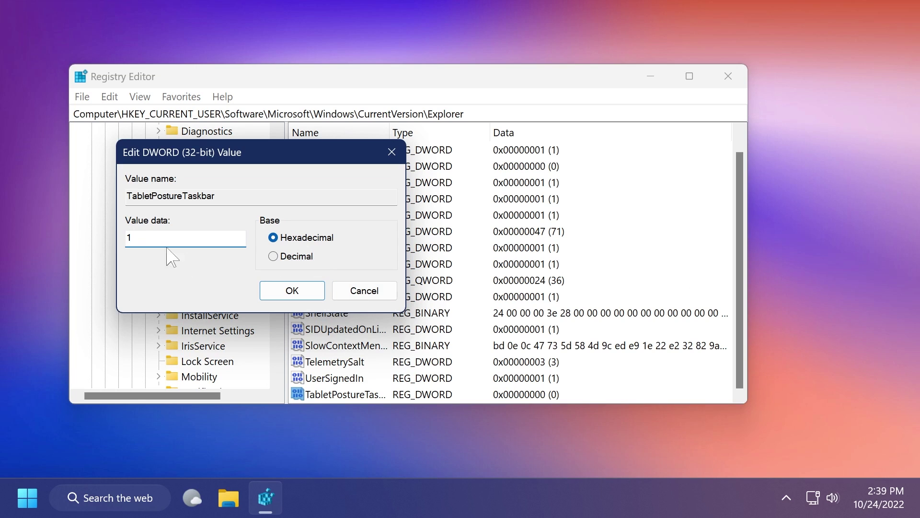
pyautogui.click(292, 290)
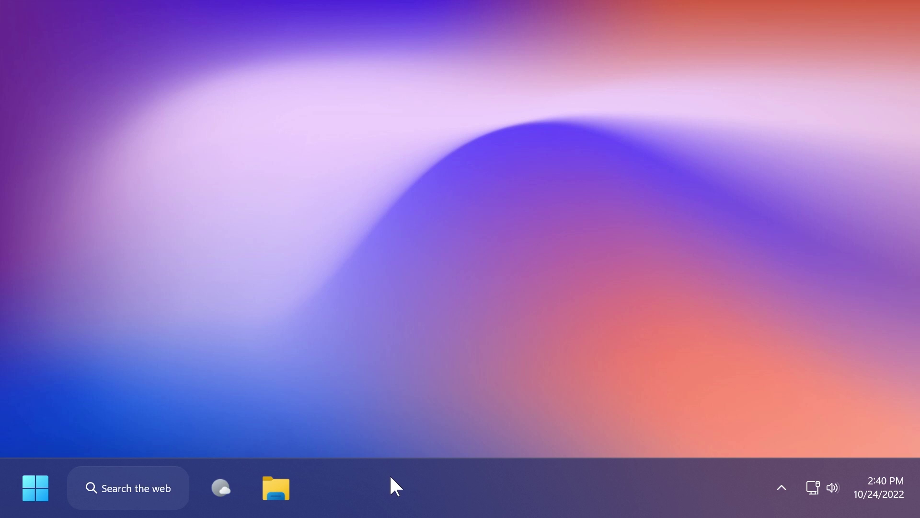
# - Open Taskbar settings from the taskbar menu and expand Taskbar behaviors
pyautogui.rightClick(514, 478)
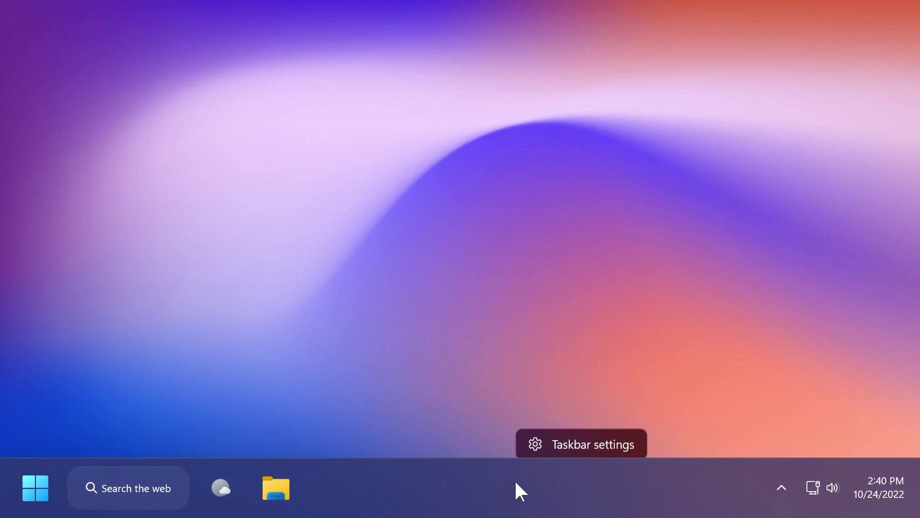
pyautogui.click(565, 440)
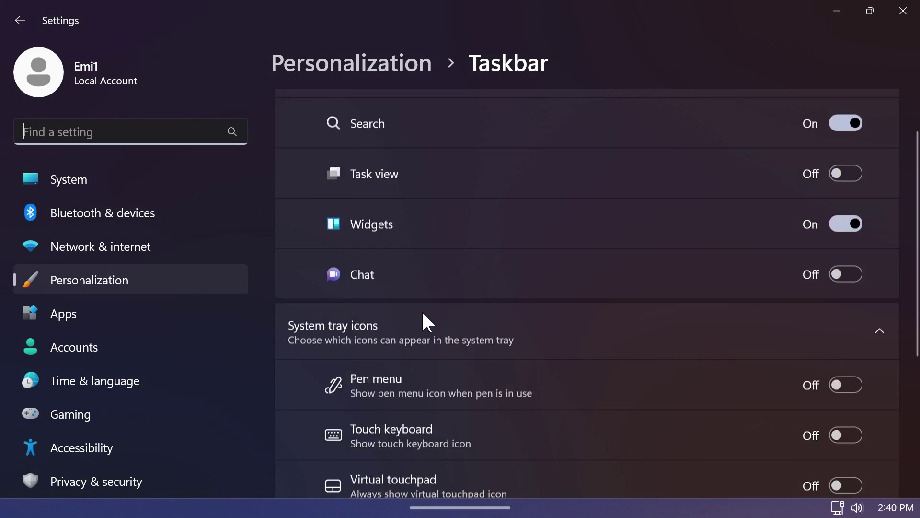
pyautogui.scroll(-3, 422, 310)
pyautogui.click(380, 376)
pyautogui.scroll(-3, 426, 323)
pyautogui.scroll(-1, 431, 302)
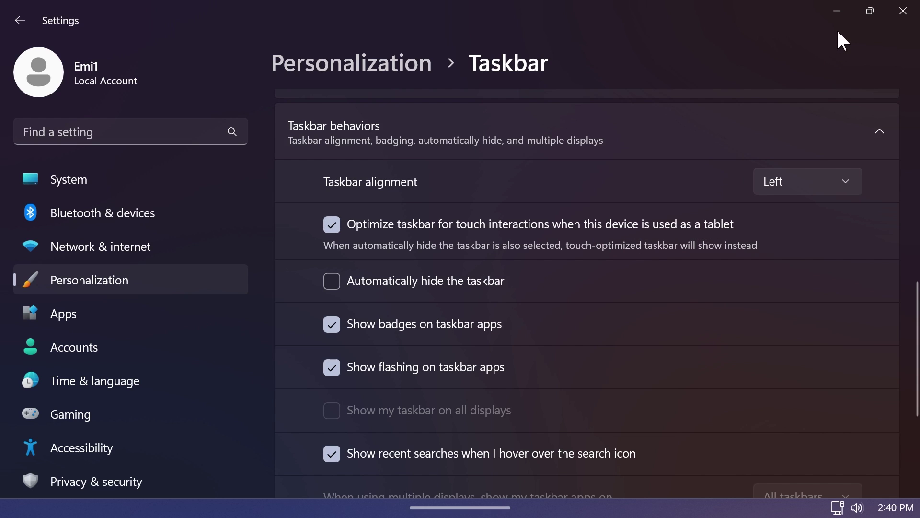
# - Minimize Settings, try the search panel, then restore and minimize Settings again
pyautogui.click(837, 11)
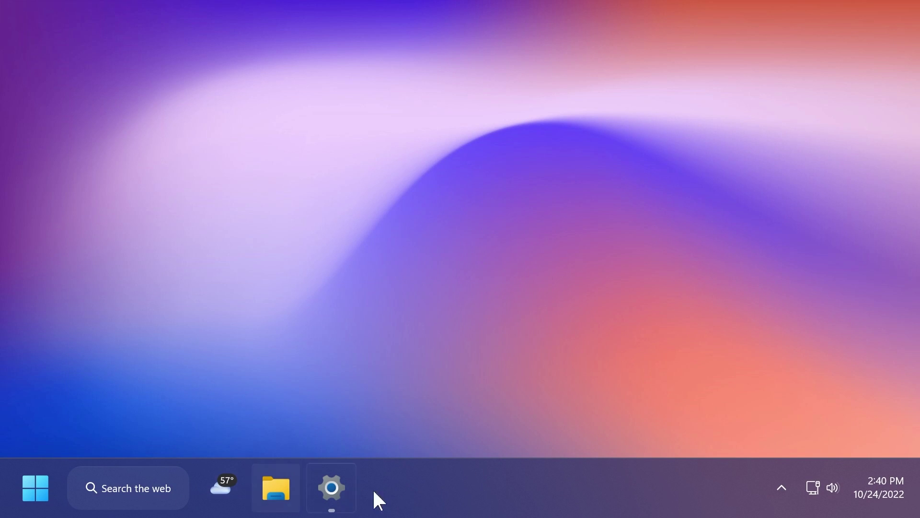
pyautogui.click(121, 487)
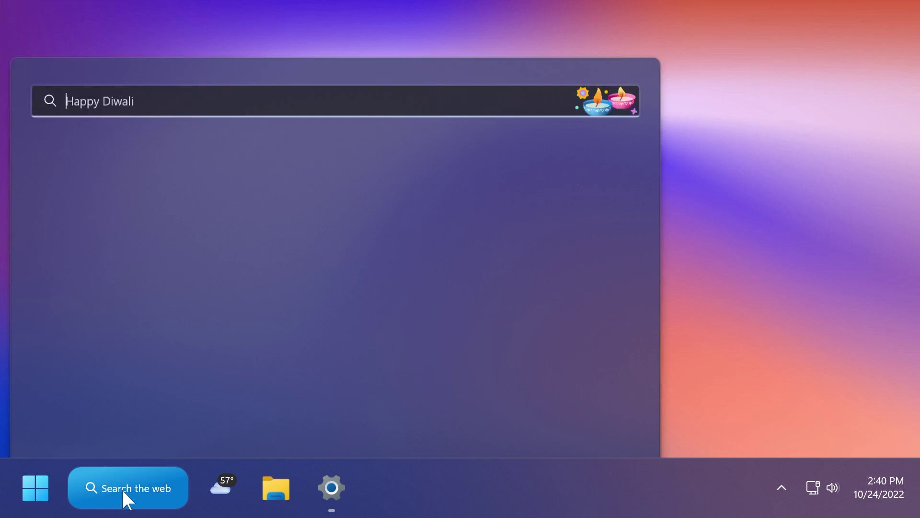
pyautogui.click(332, 488)
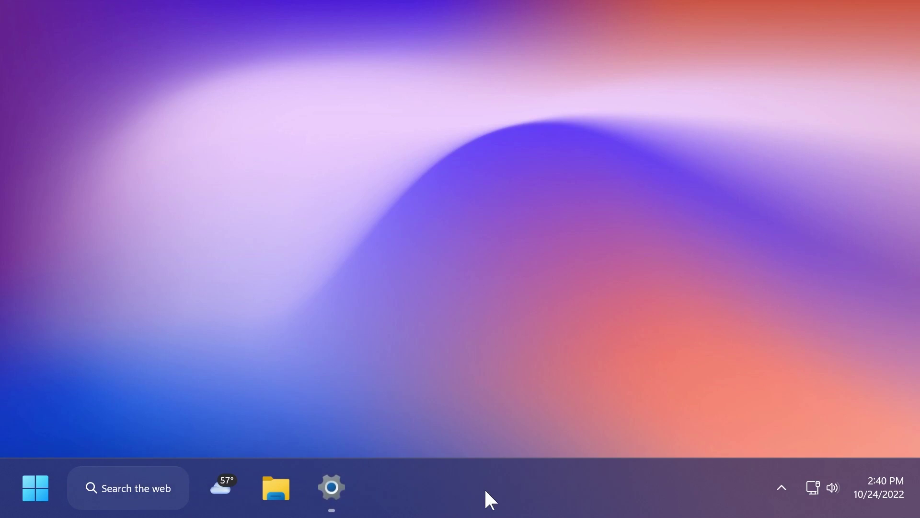
pyautogui.click(331, 487)
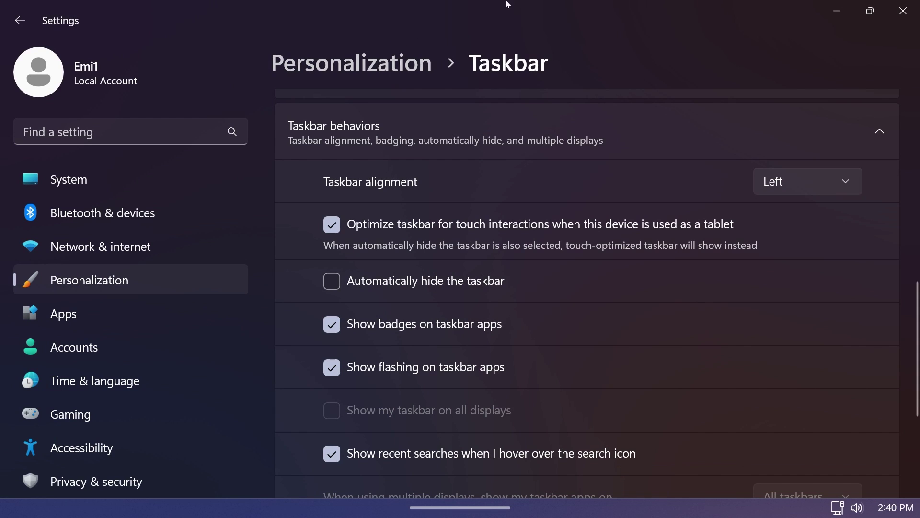
pyautogui.click(838, 12)
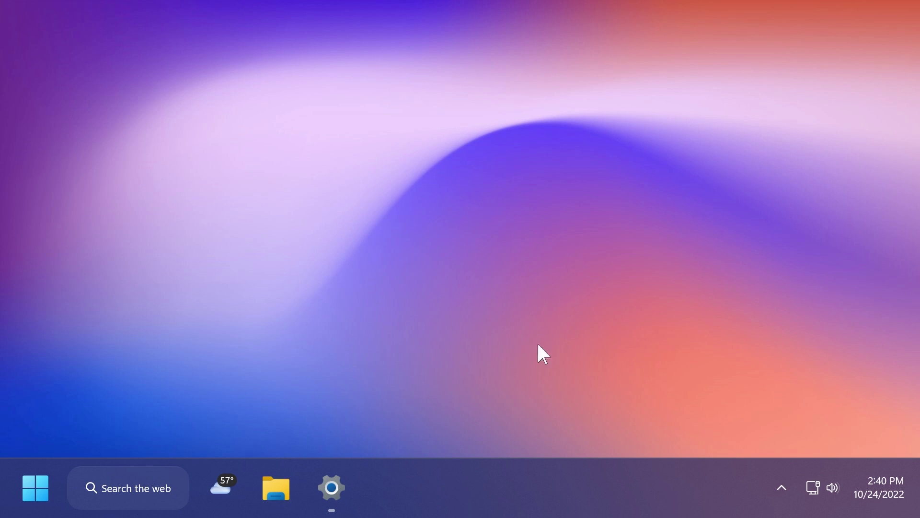
# - Try the hidden tray icons, quick settings and calendar panels, then restore Taskbar settings
pyautogui.click(782, 488)
pyautogui.click(781, 487)
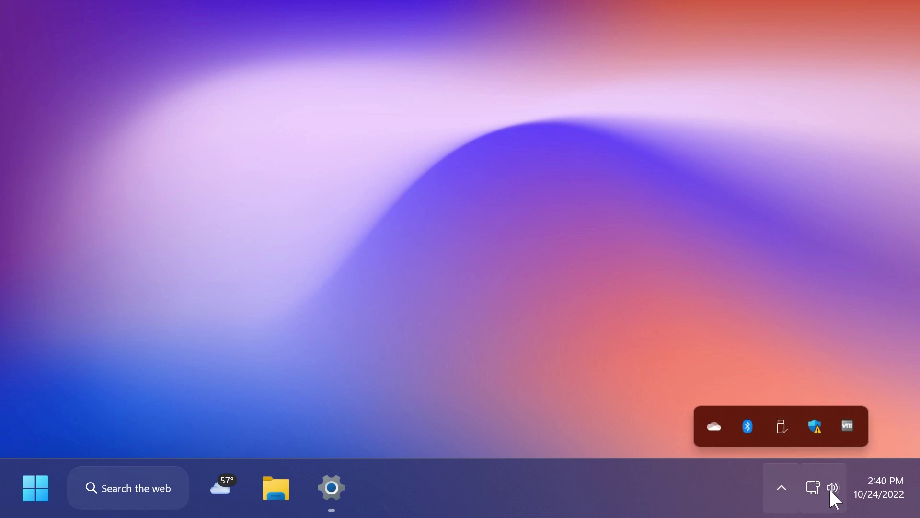
pyautogui.click(832, 488)
pyautogui.click(832, 488)
pyautogui.click(819, 492)
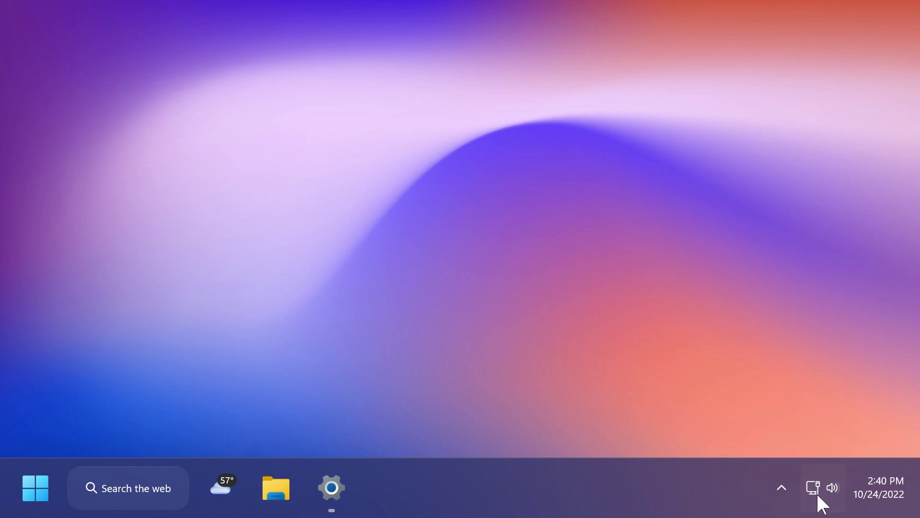
pyautogui.click(634, 484)
pyautogui.click(331, 487)
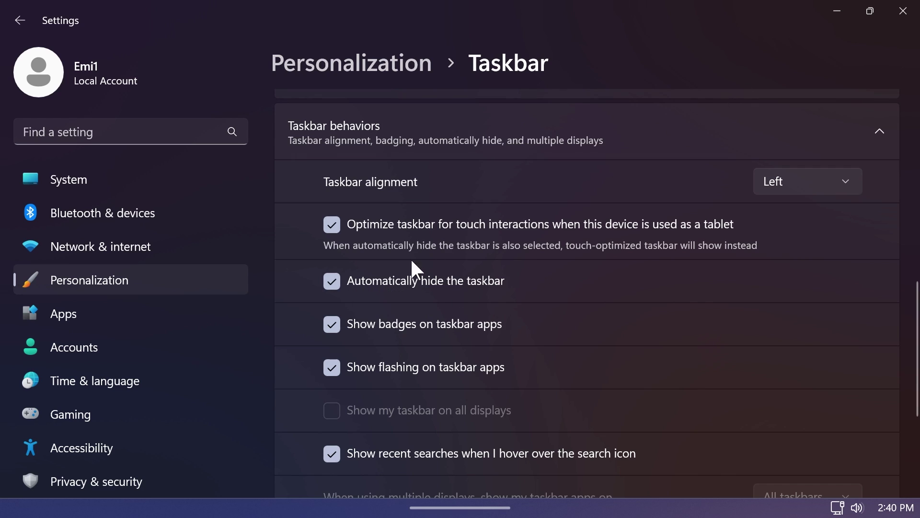
# - Close the Settings window with 'Automatically hide the taskbar' turned on
pyautogui.click(903, 12)
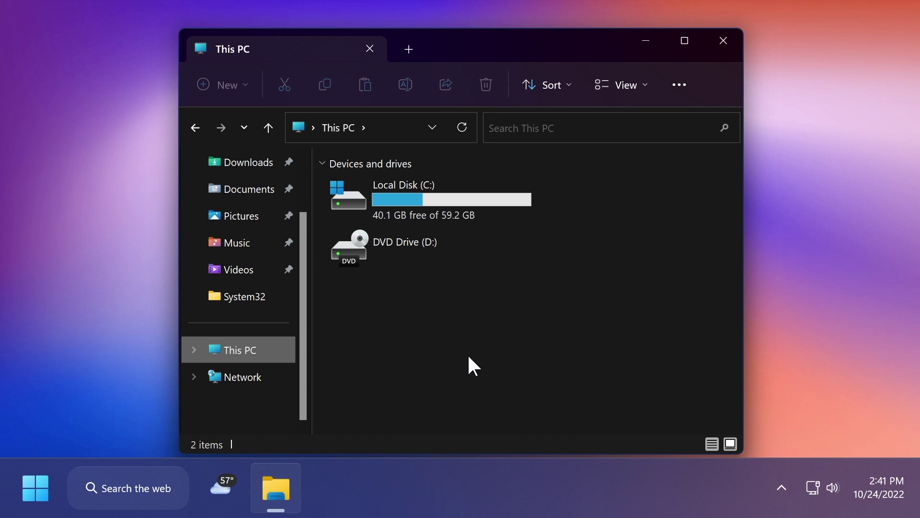
# - Close File Explorer, then check the hidden tray icons and the taskbar context menu
pyautogui.click(724, 40)
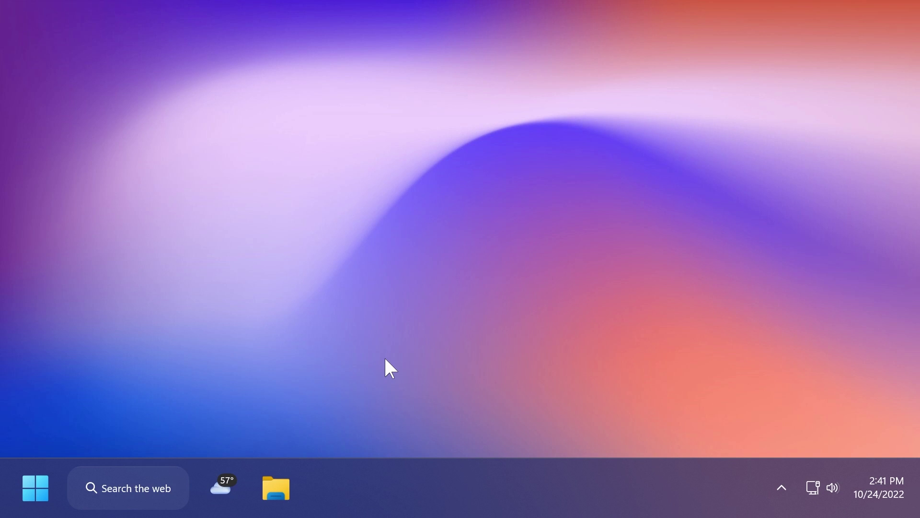
pyautogui.click(781, 489)
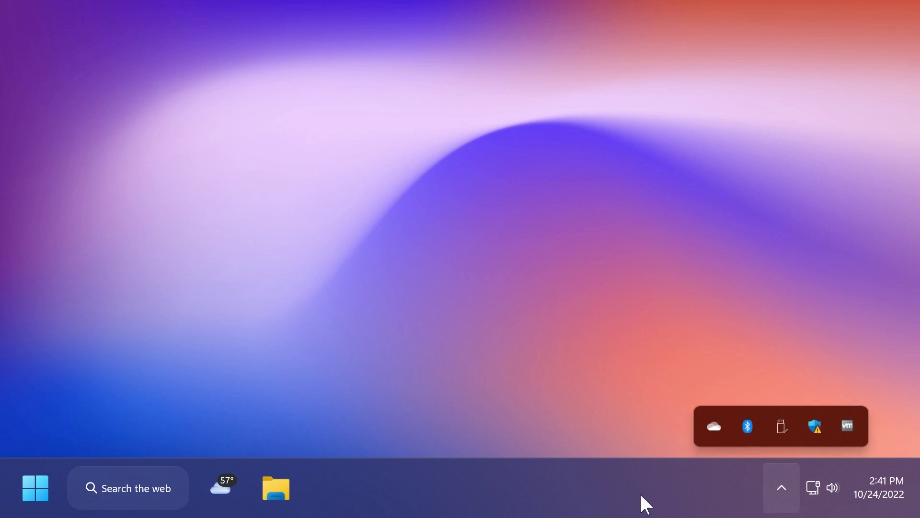
pyautogui.rightClick(469, 489)
# - Open and dismiss the Start menu, then reopen File Explorer and close it again
pyautogui.click(35, 489)
pyautogui.click(638, 234)
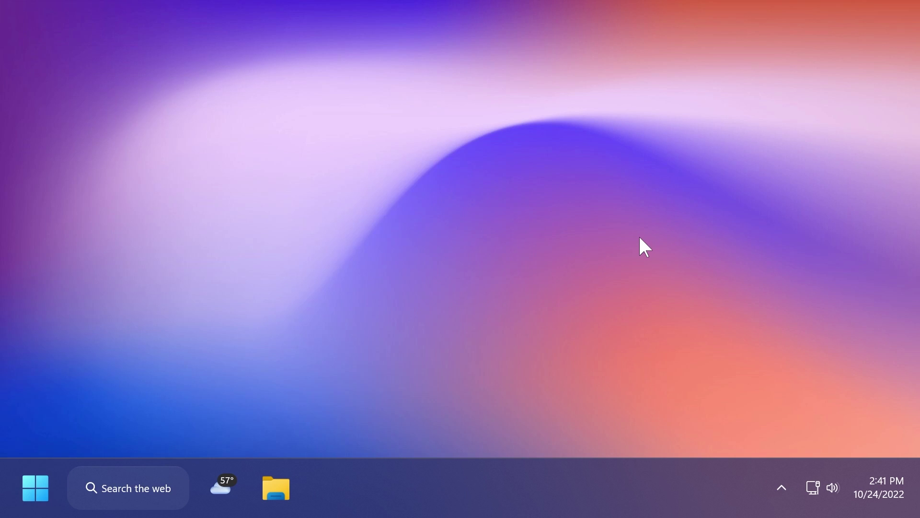
pyautogui.click(276, 489)
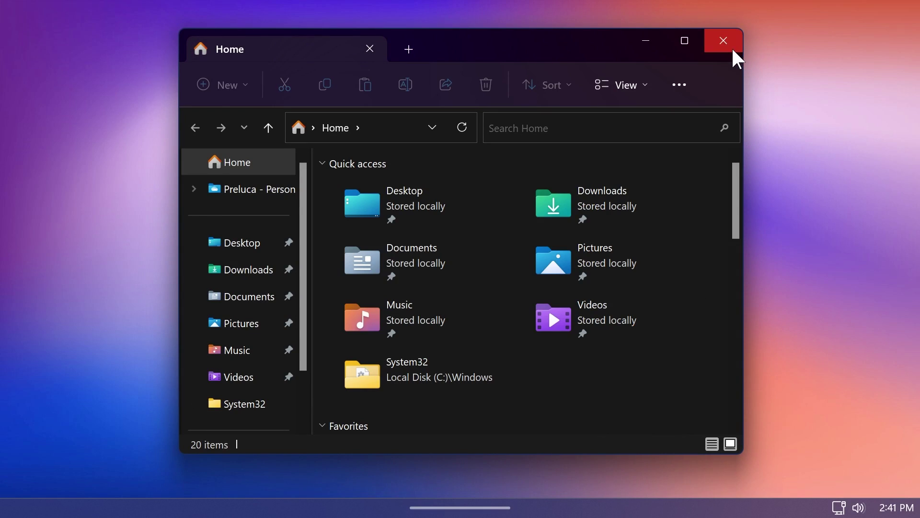
pyautogui.click(724, 41)
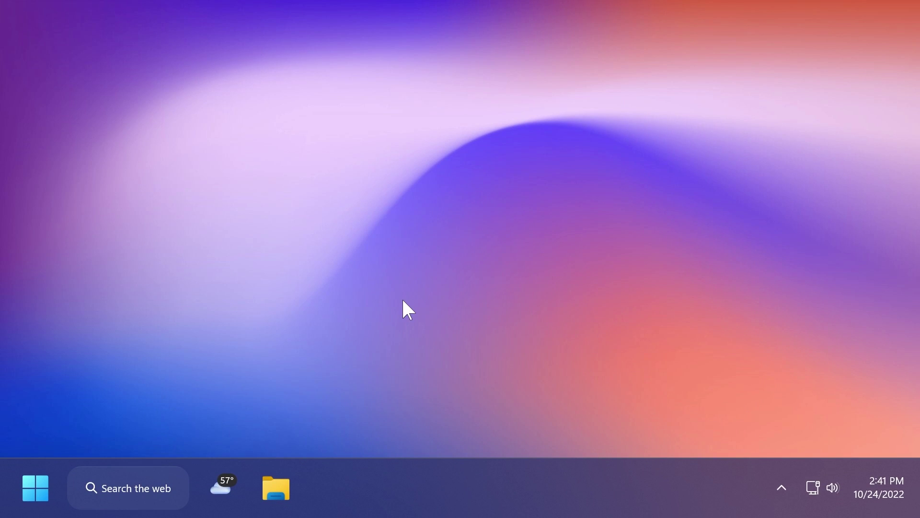
# - Turn off 'Automatically hide the taskbar' under Taskbar behaviors in Taskbar settings
pyautogui.rightClick(451, 475)
pyautogui.click(503, 441)
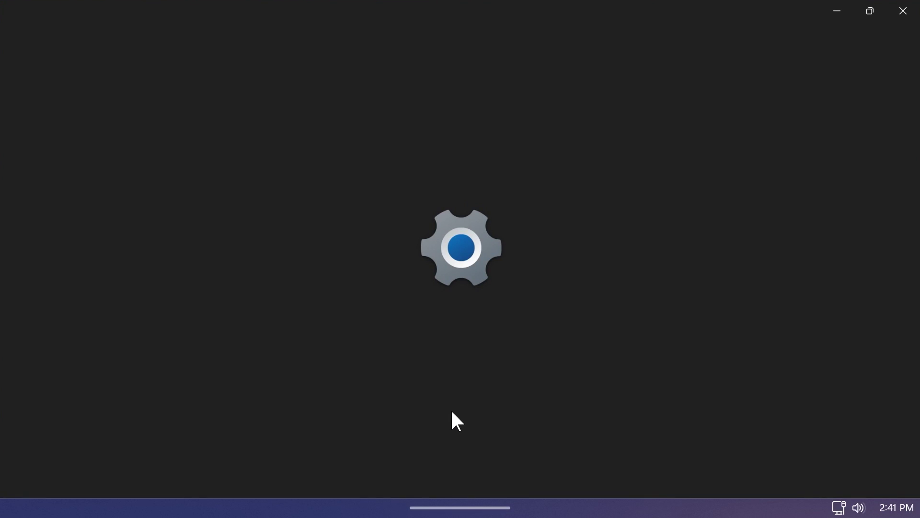
pyautogui.scroll(-2, 451, 408)
pyautogui.scroll(-3, 454, 408)
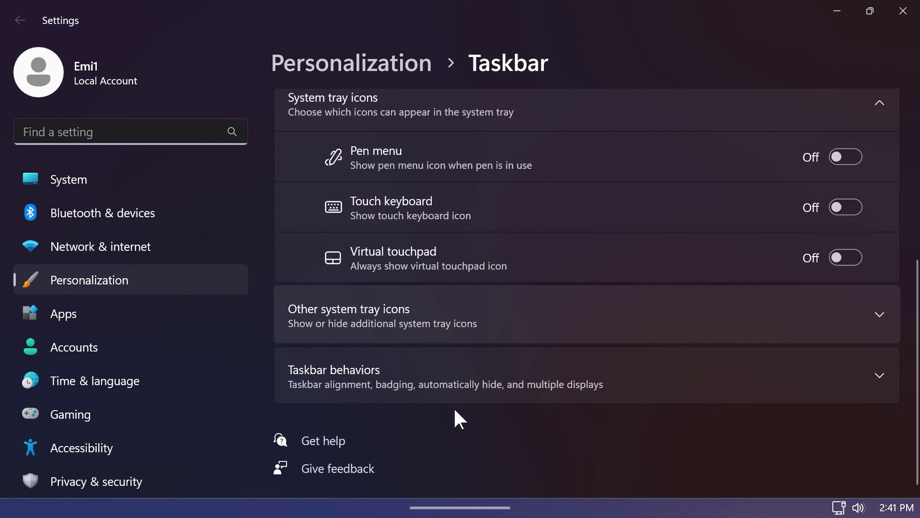
pyautogui.click(444, 380)
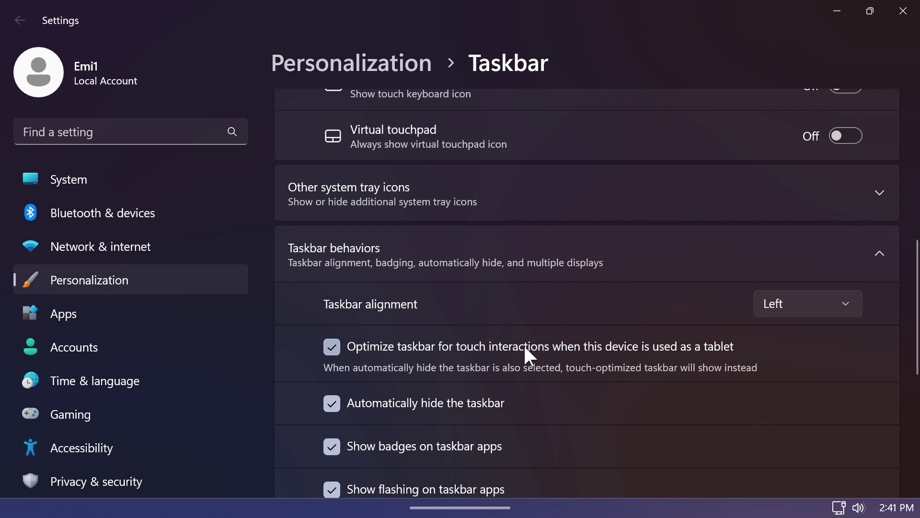
pyautogui.click(510, 402)
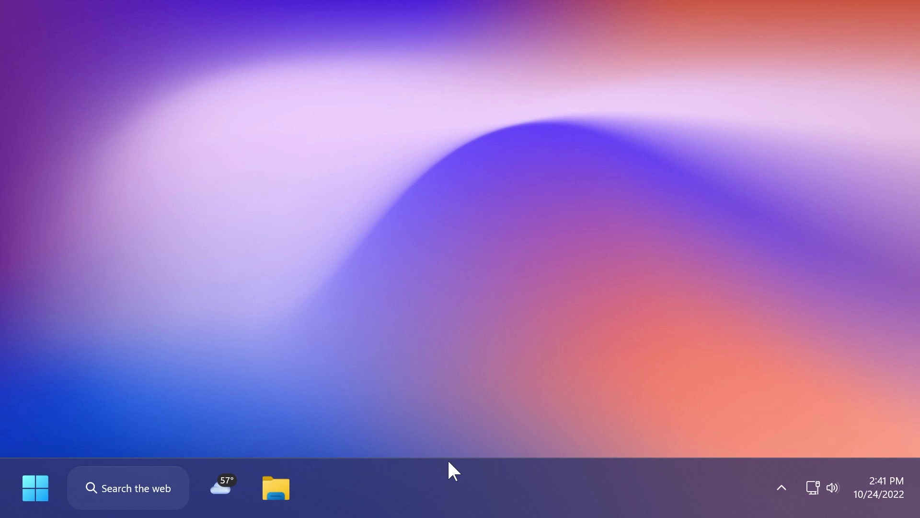